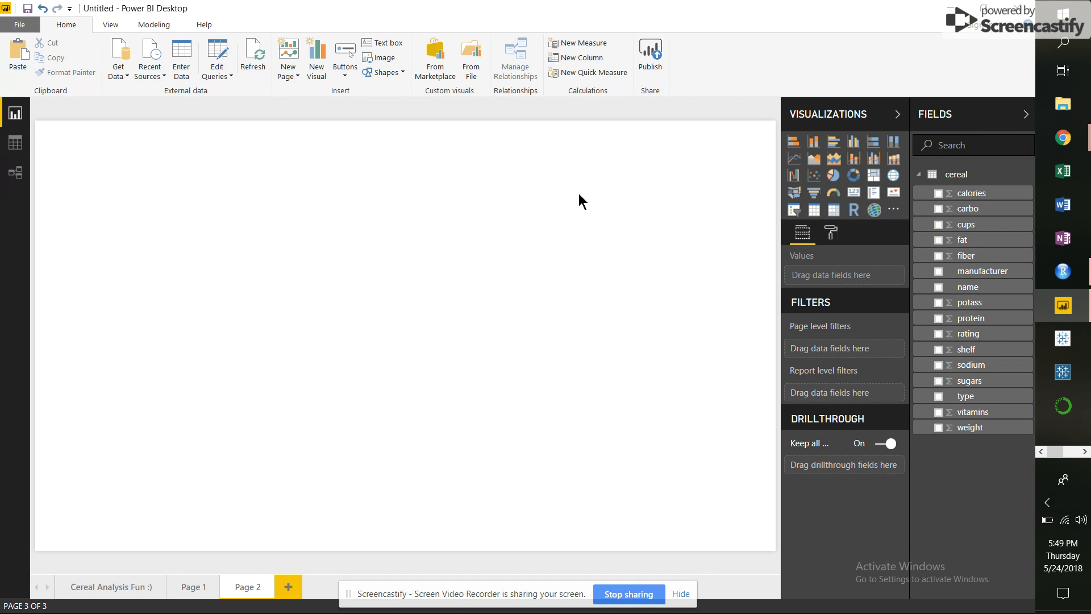
Step: Add a table visual to the blank page, place it nearer the centre, and fill it with manufacturer and calories
click(814, 209)
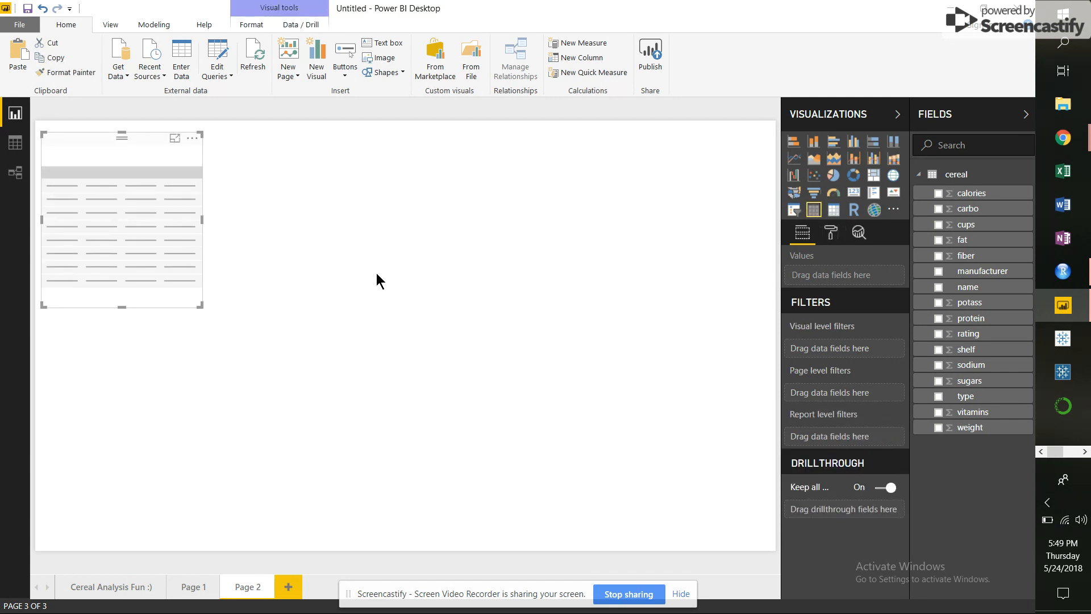
drag(133, 132, 367, 186)
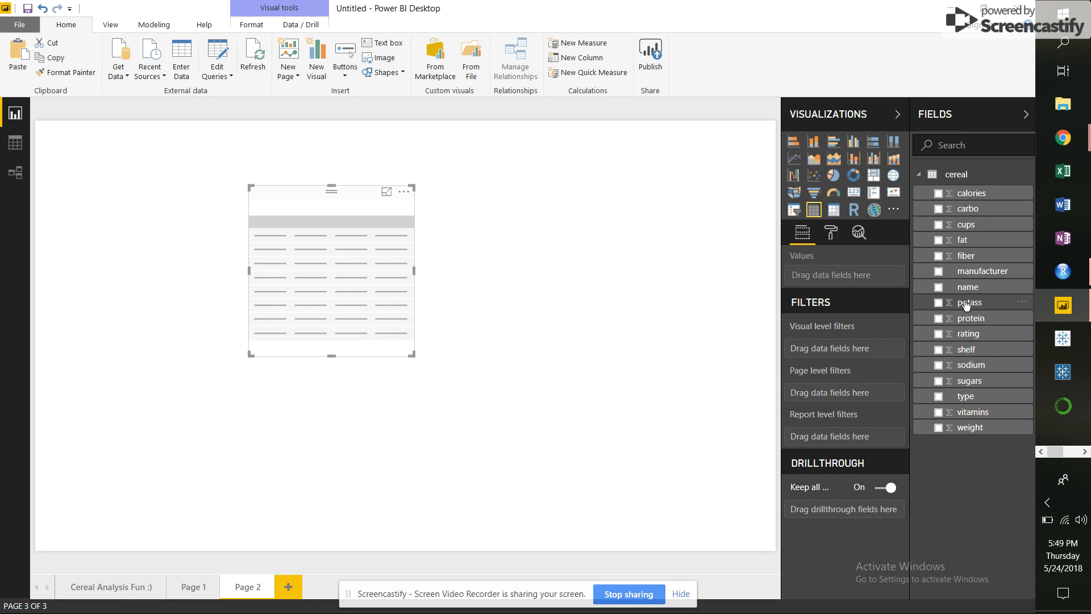
click(939, 272)
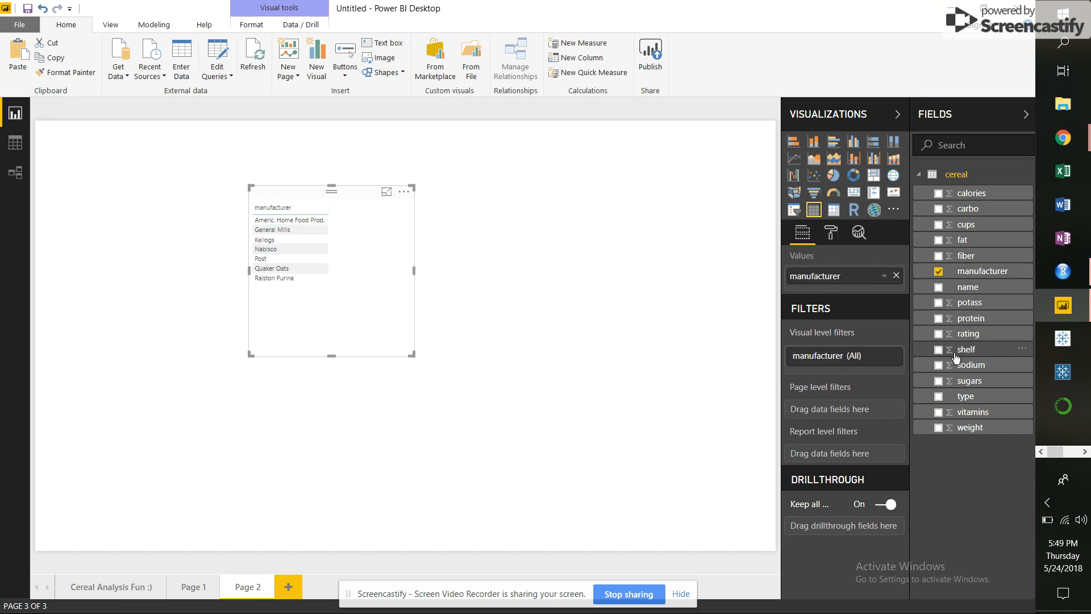
click(939, 194)
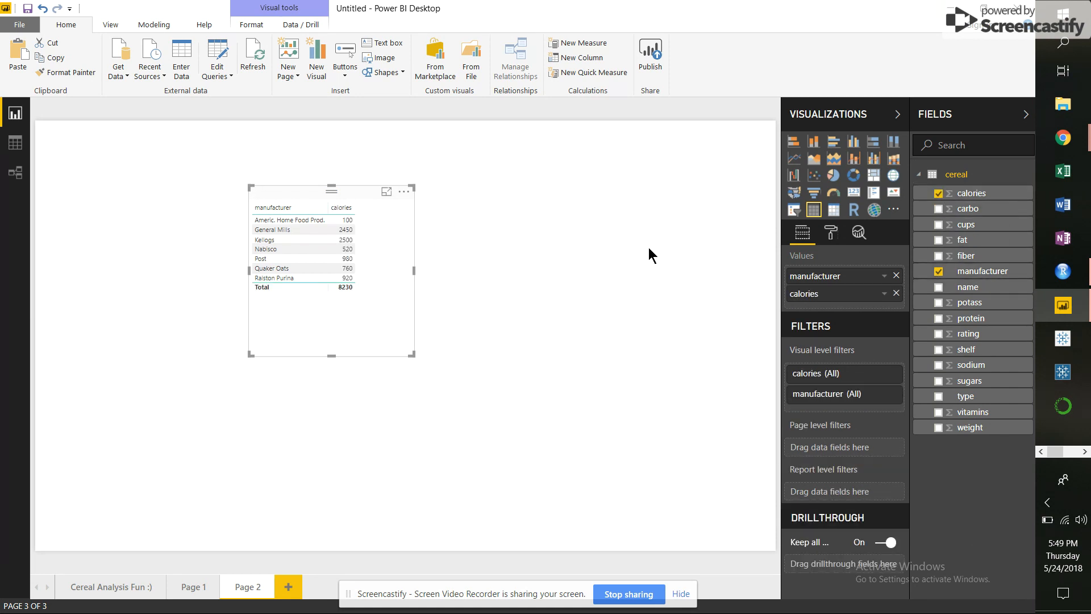
Step: Move the table to the middle of the page and shrink its frame closer to its rows
drag(344, 186, 402, 187)
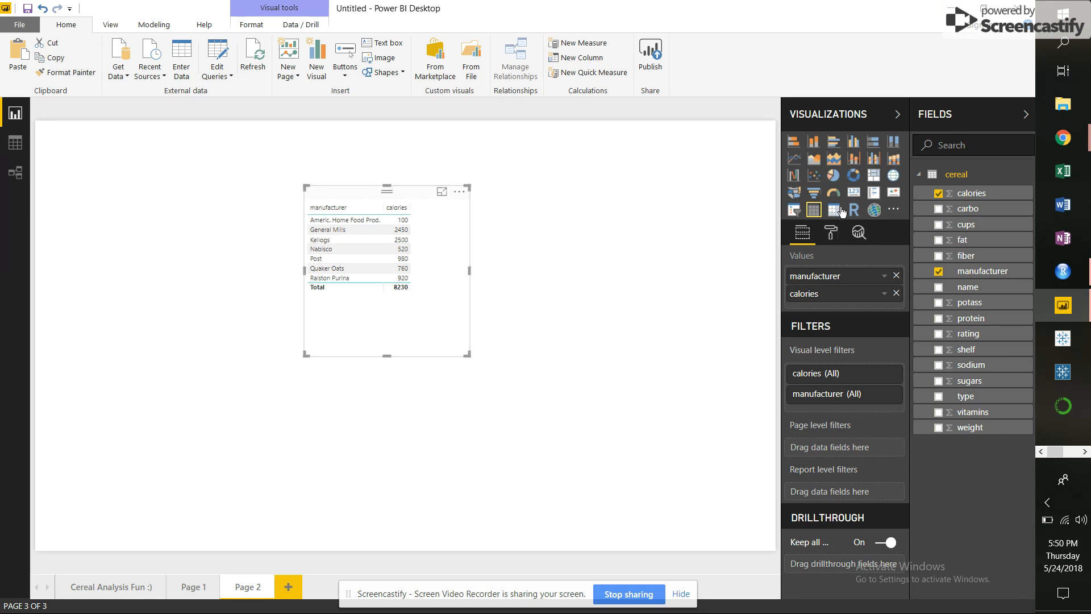
drag(407, 190, 445, 175)
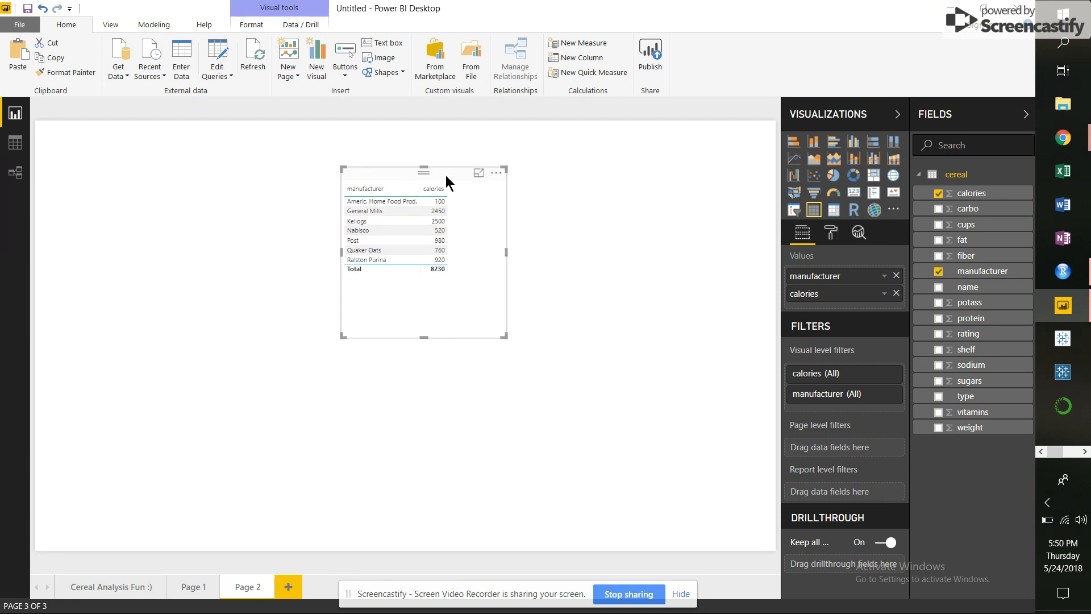
drag(504, 334, 489, 308)
click(568, 301)
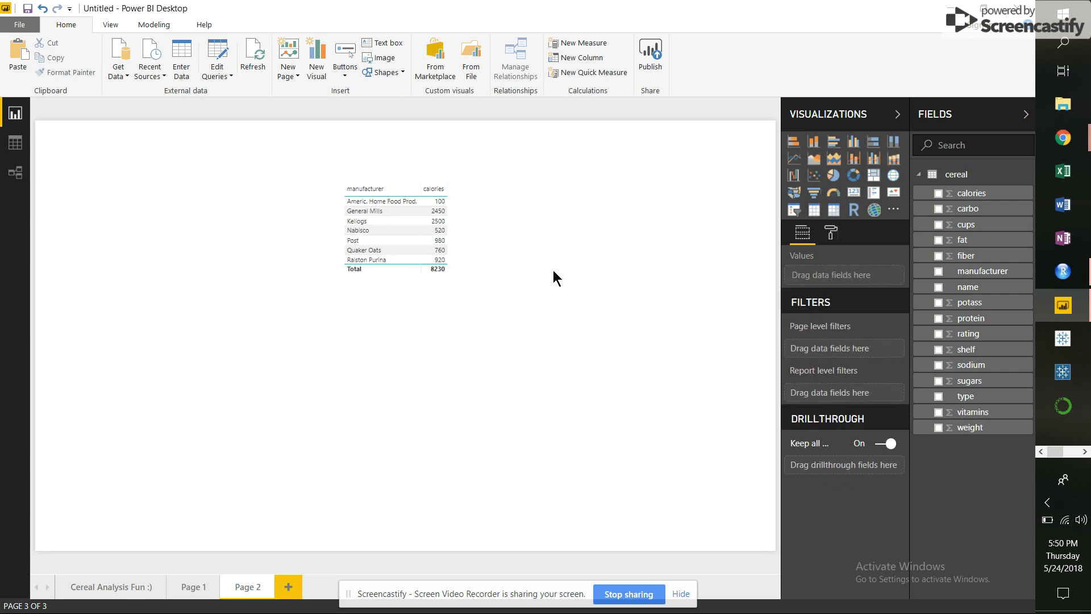
Step: Set the table's calories field to Don't summarize
click(431, 172)
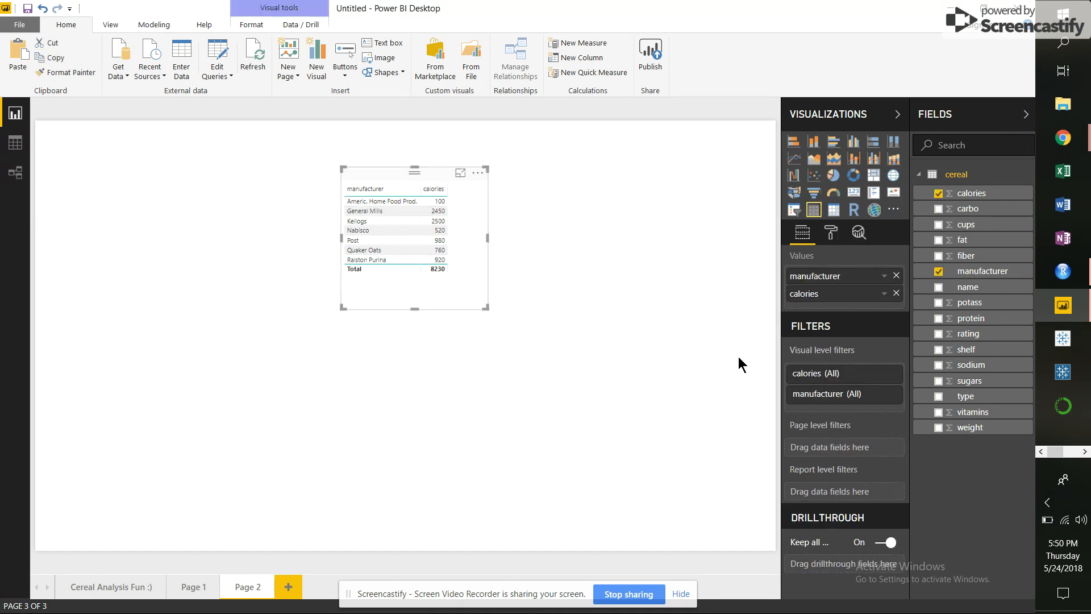
click(884, 294)
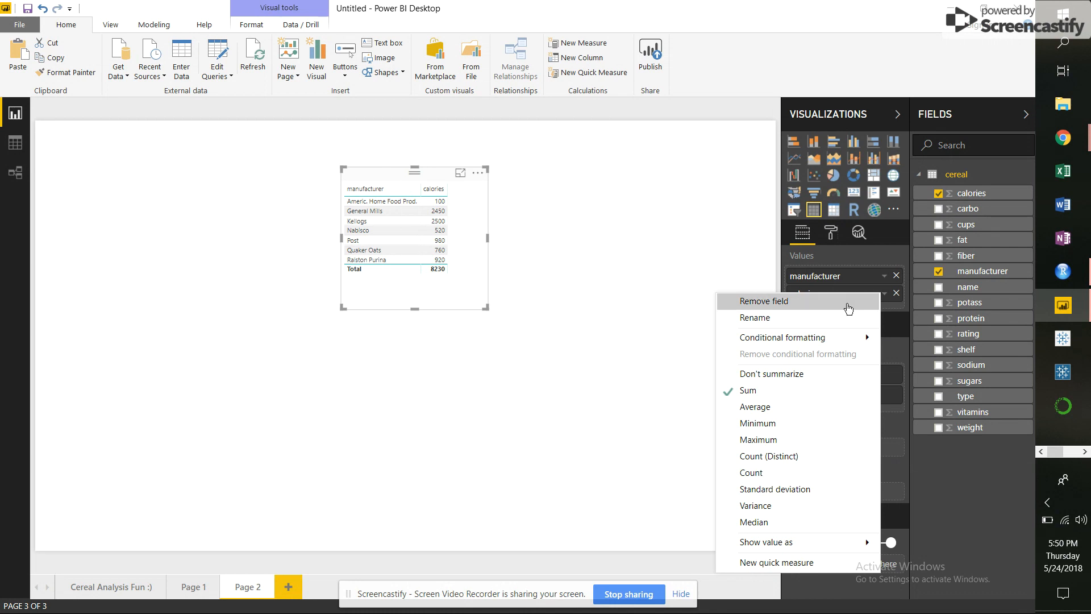
click(829, 385)
Step: Reposition the table near the top of the page and lengthen it to fit the individual calorie rows
drag(396, 161, 296, 209)
click(233, 280)
drag(348, 337, 372, 509)
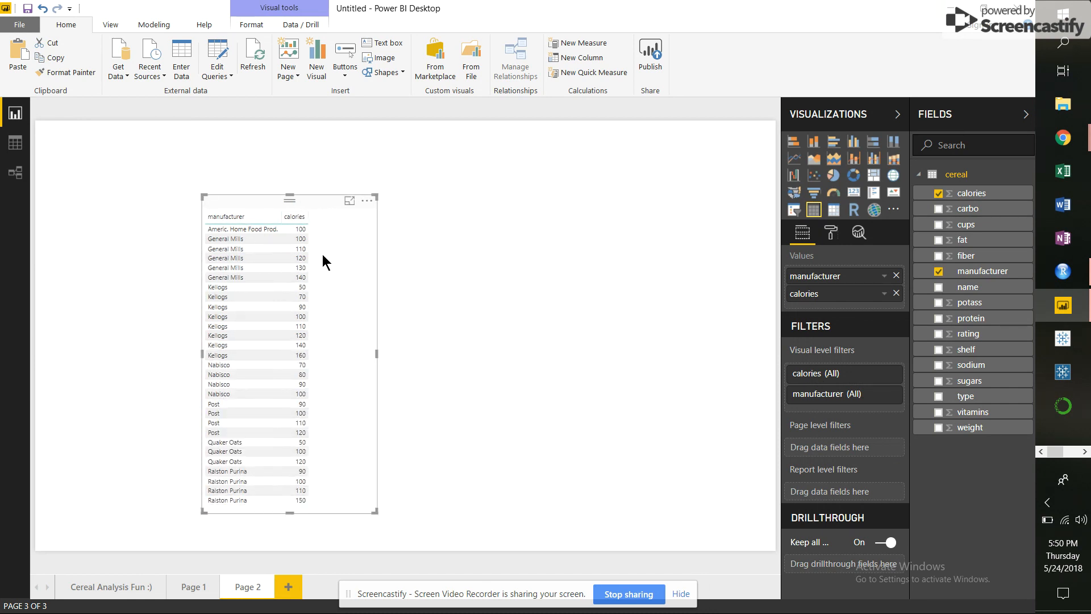
drag(308, 200, 356, 139)
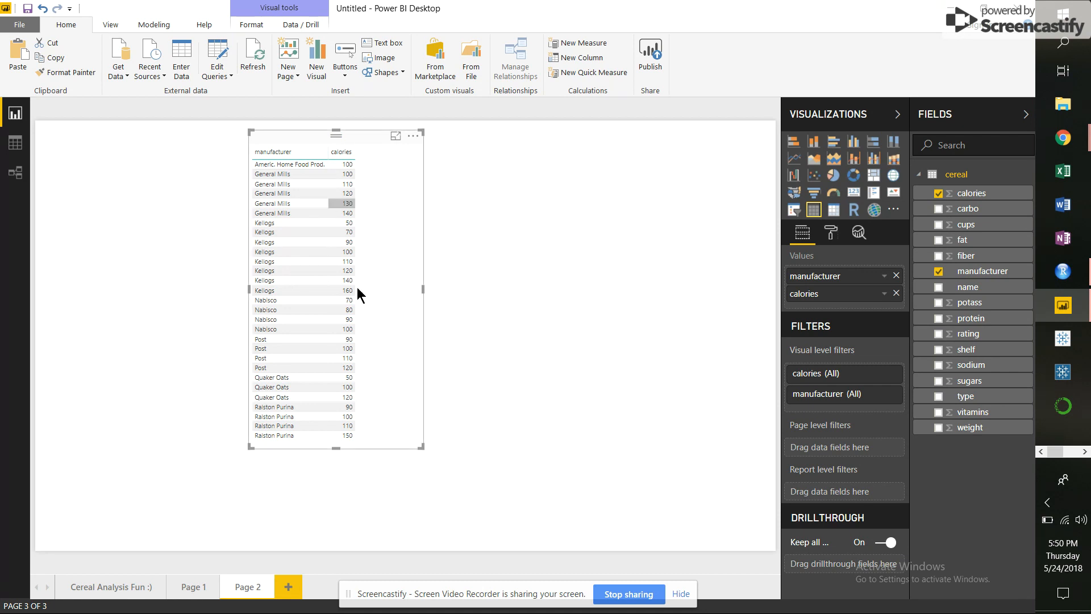
Step: Convert the table to an R script visual, paste the ggplot2 box plot and jitter script, and run it
click(854, 210)
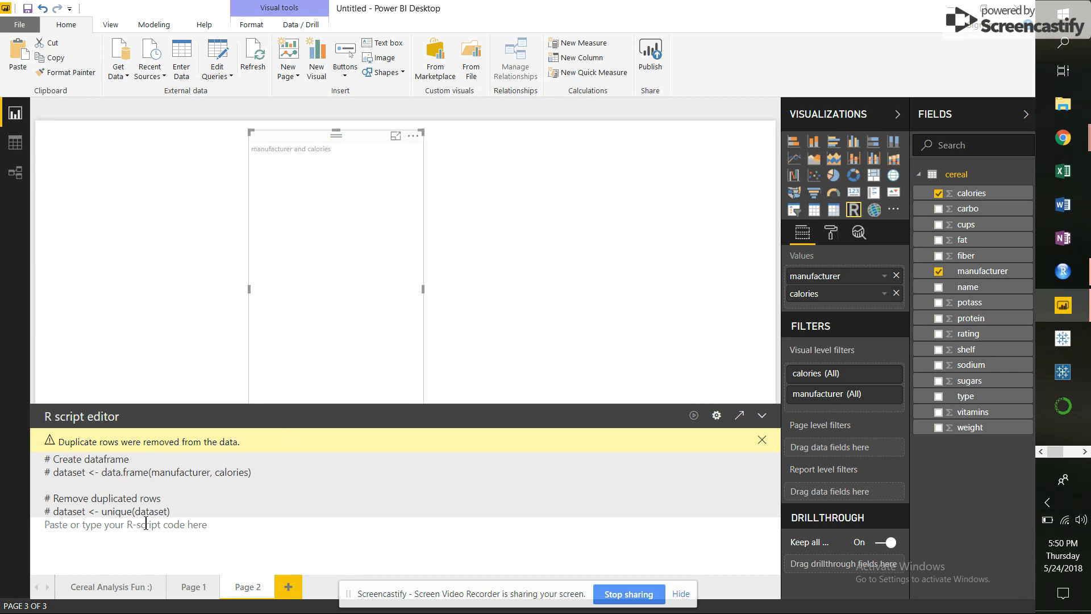
key(ctrl+v)
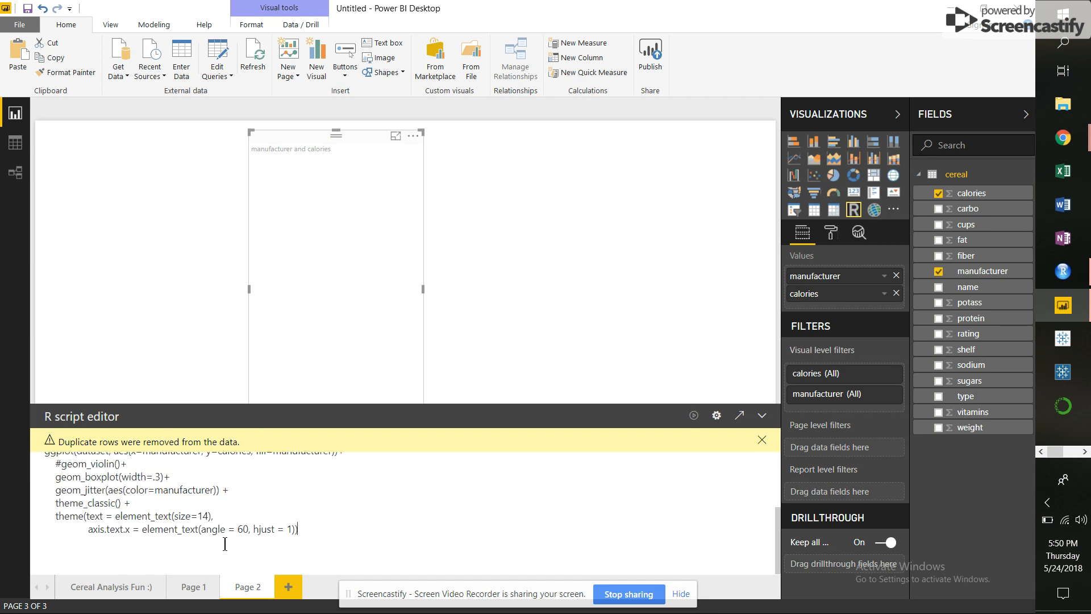
scroll(155, 502, up, 3)
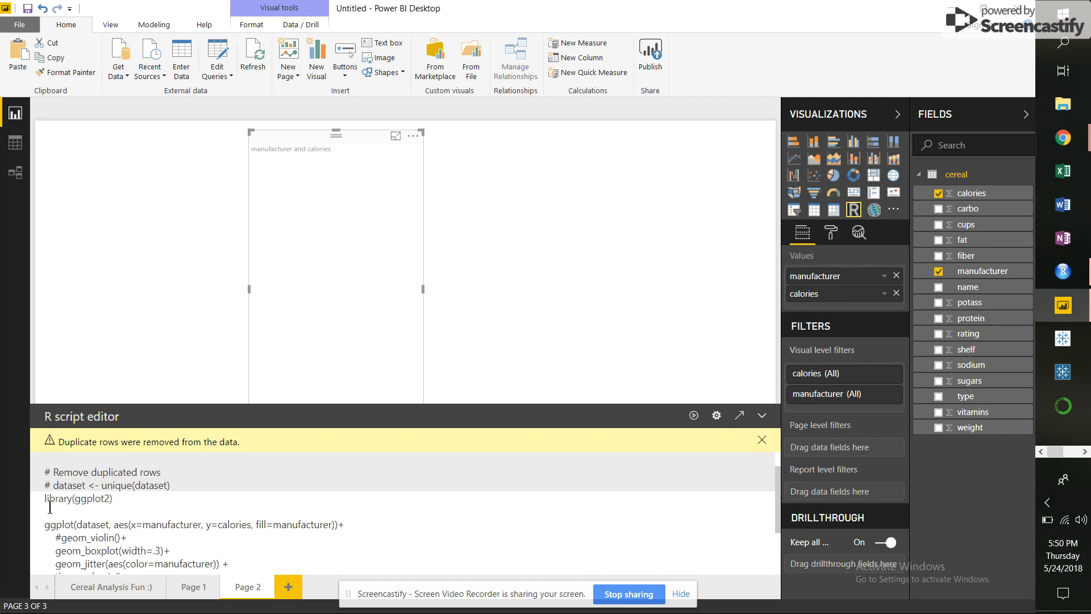
scroll(117, 519, down, 3)
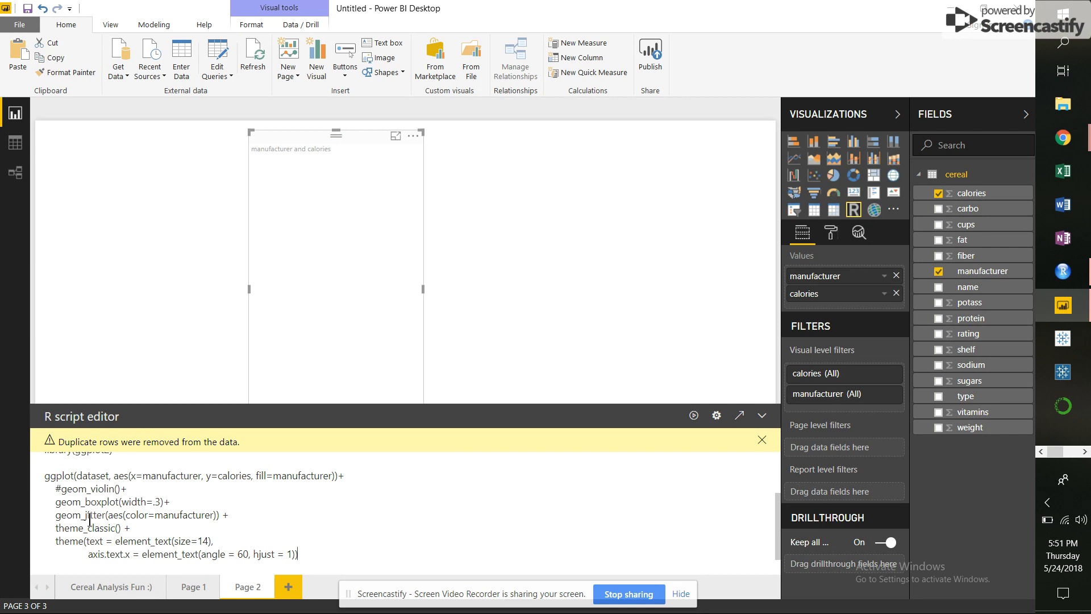
scroll(91, 523, down, 2)
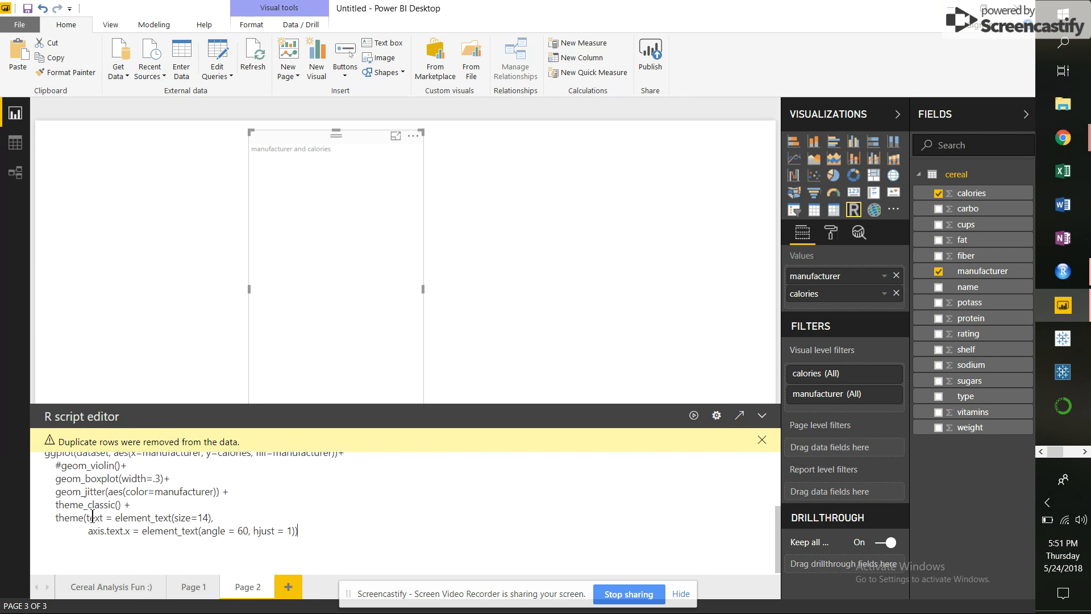
click(694, 415)
Step: Collapse the script editor, then widen the R visual across most of the page and refresh the report
click(762, 414)
drag(422, 446, 731, 486)
click(736, 499)
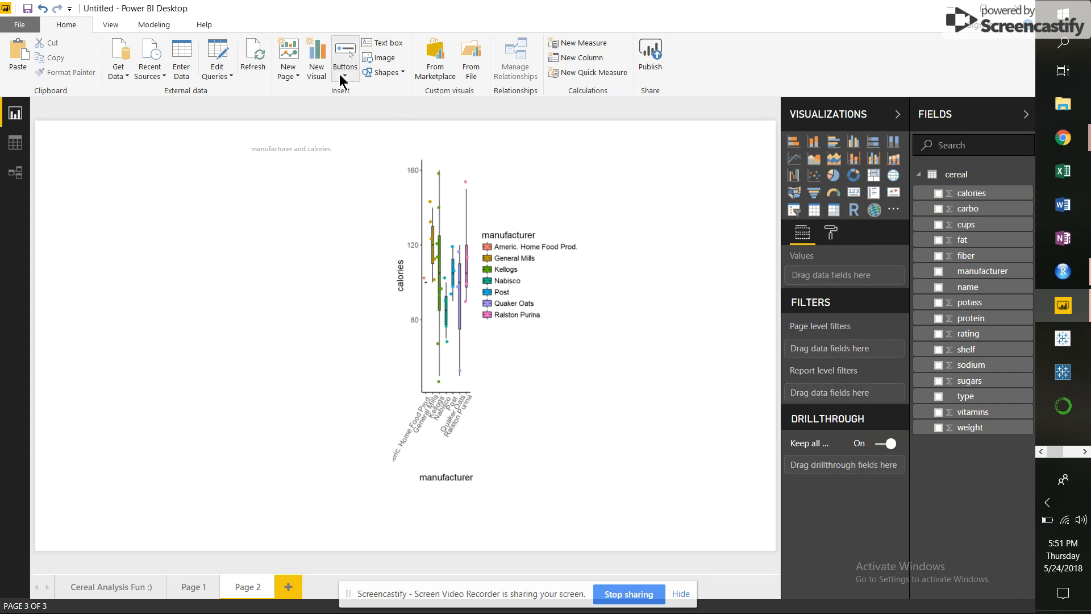
click(263, 61)
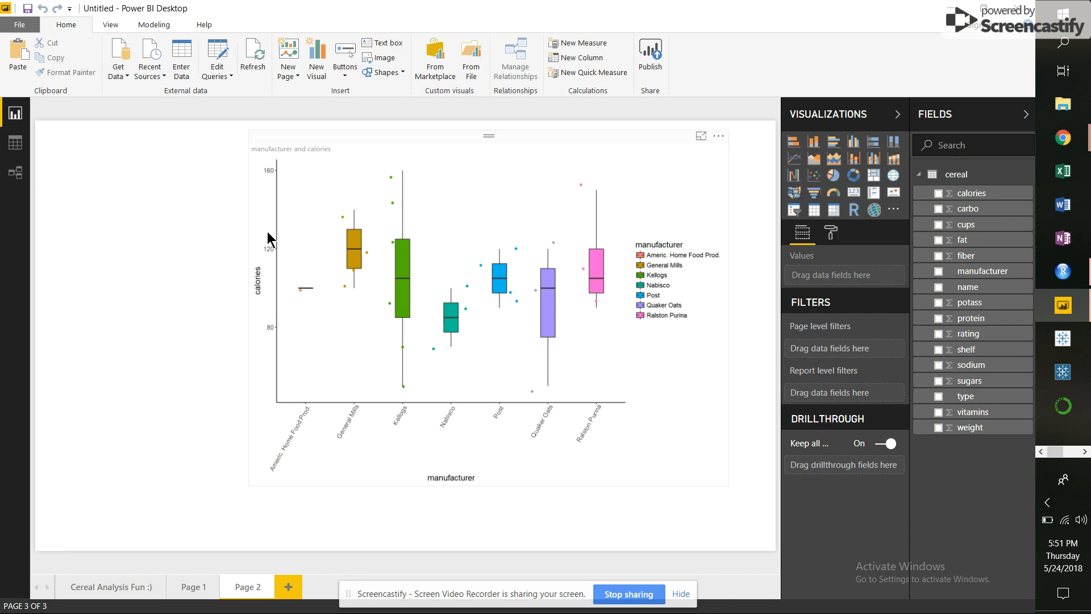
Step: Add an empty slicer to the page and shrink it to fit beside the box plot
click(794, 210)
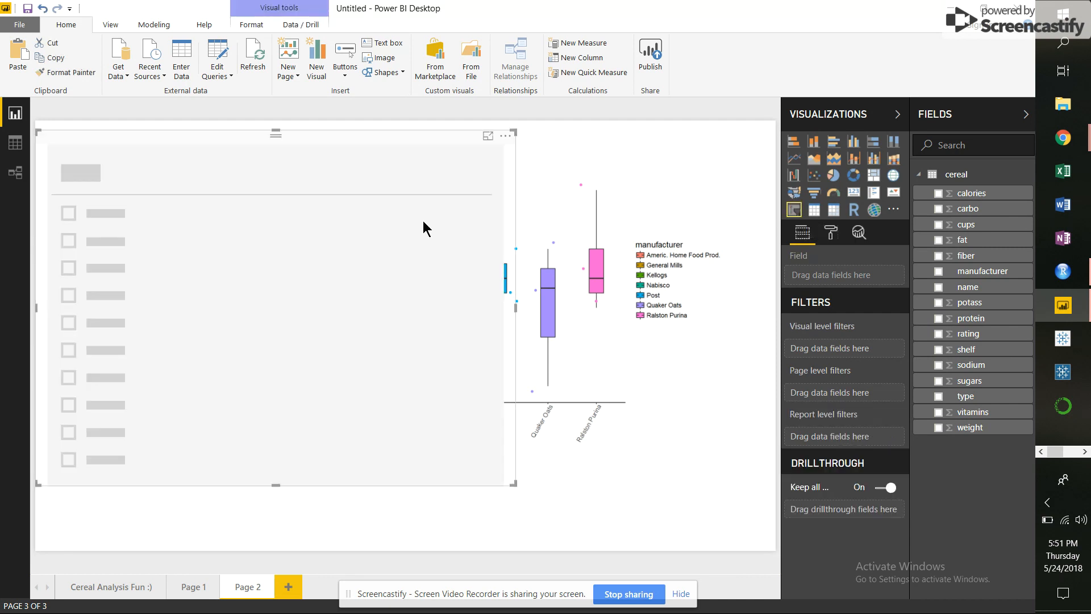
drag(514, 131, 219, 134)
click(938, 271)
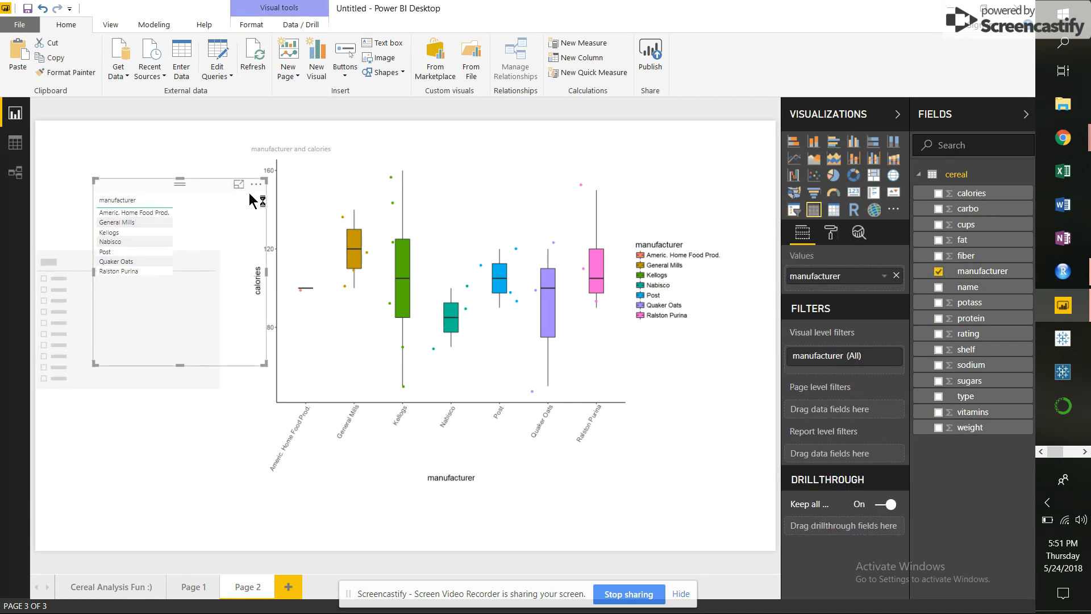
click(256, 183)
click(287, 240)
Step: Assign the manufacturer field to the empty slicer and shrink the slicer to fit its list
click(146, 264)
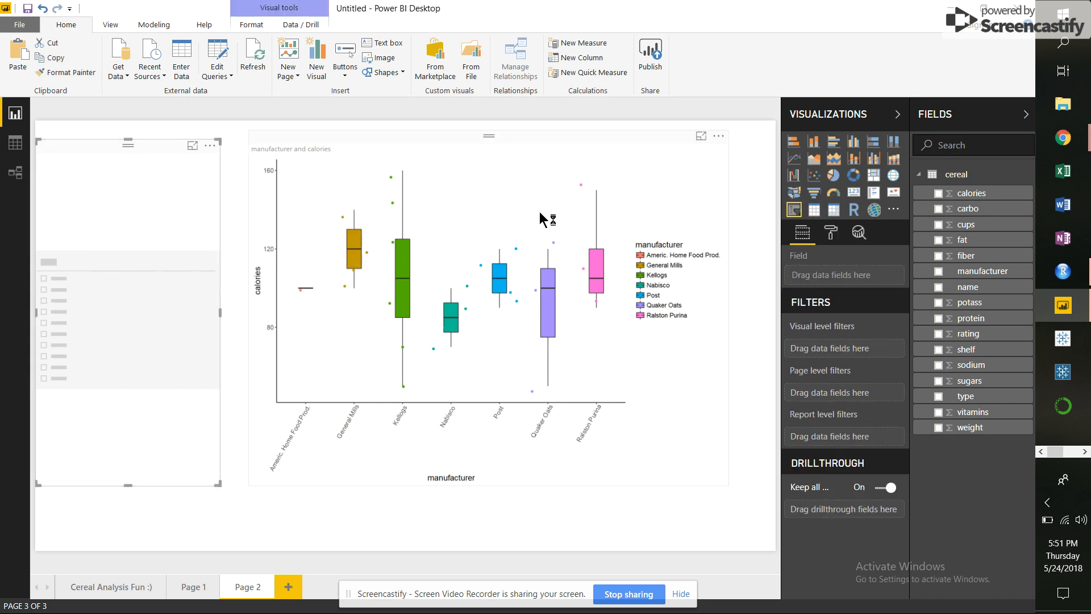
click(982, 271)
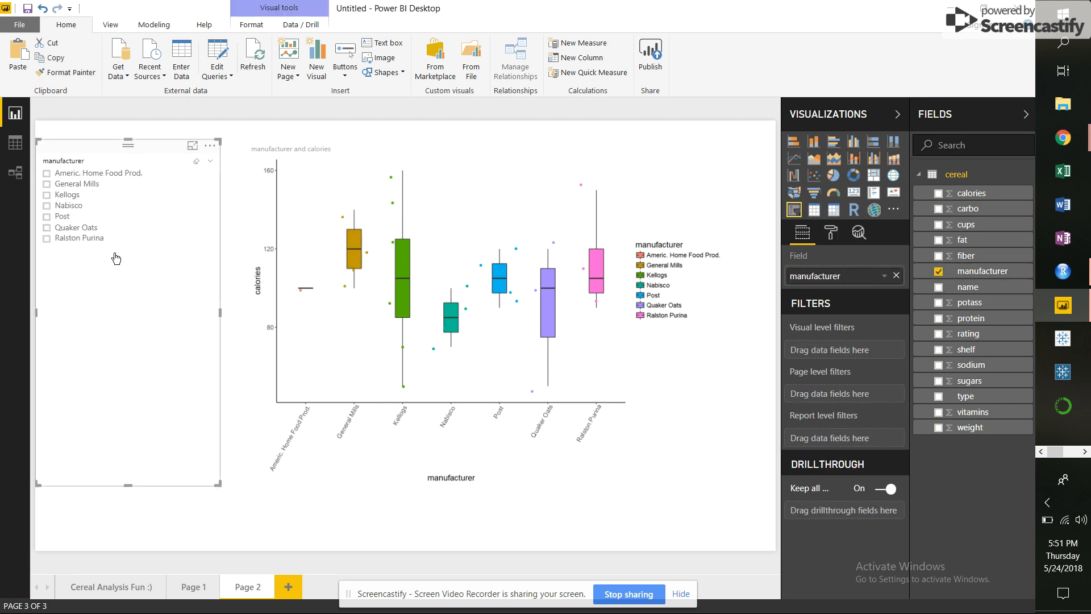
drag(218, 484, 158, 259)
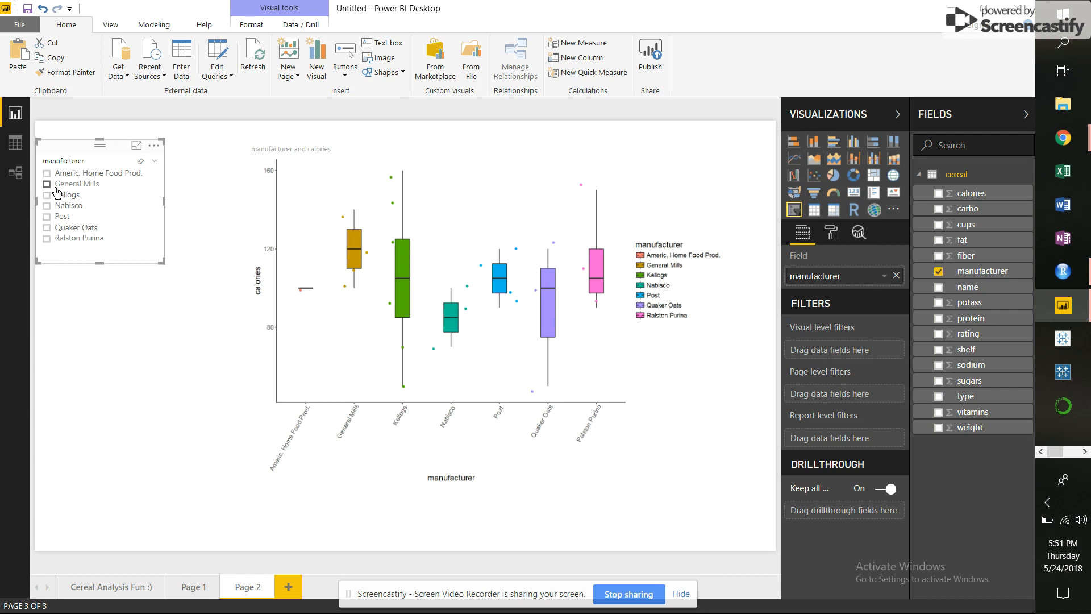
Step: Filter the box plot to General Mills, Kellogs, Nabisco, Post and Quaker Oats with the manufacturer slicer
click(47, 184)
click(47, 195)
click(47, 206)
click(48, 217)
click(47, 227)
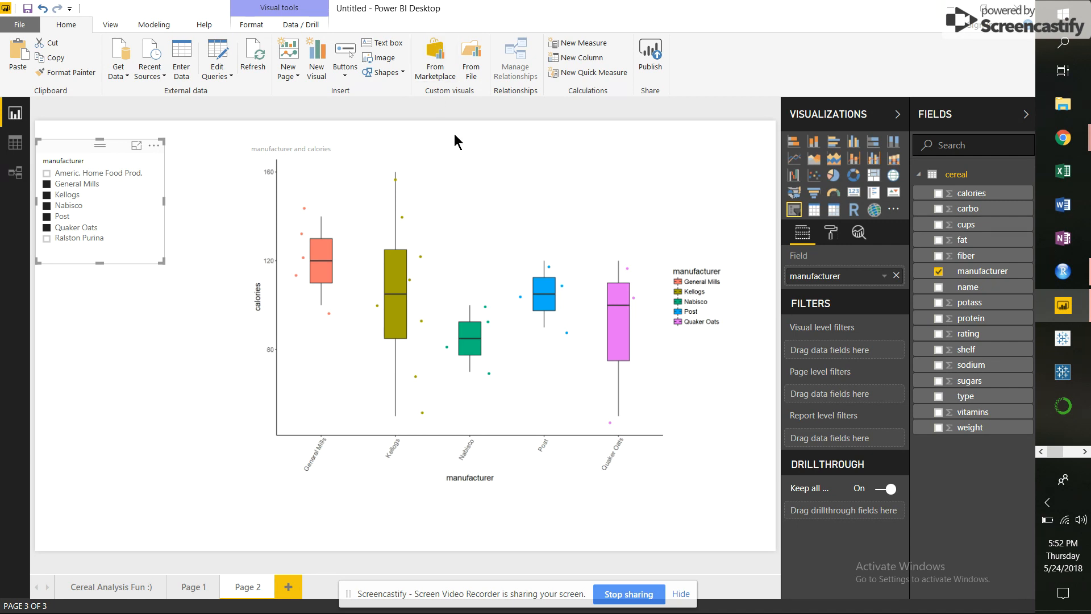
Step: Move the box plot visual slightly to the right and up on the page, and deselect it
drag(488, 134, 533, 124)
click(199, 237)
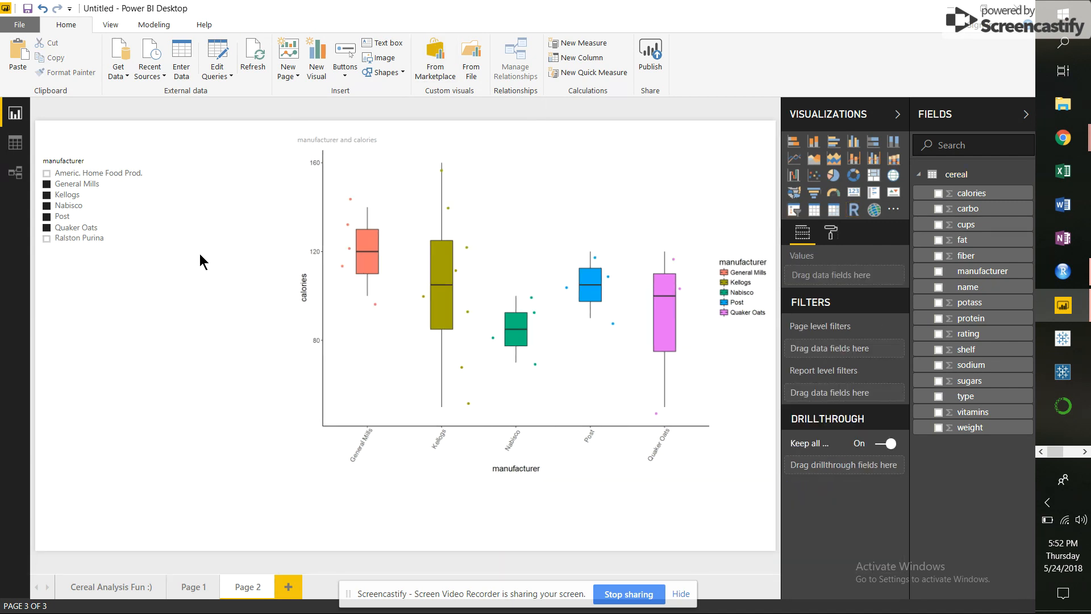
Step: Add a calories slicer below the manufacturer slicer and raise its minimum to 100
click(797, 209)
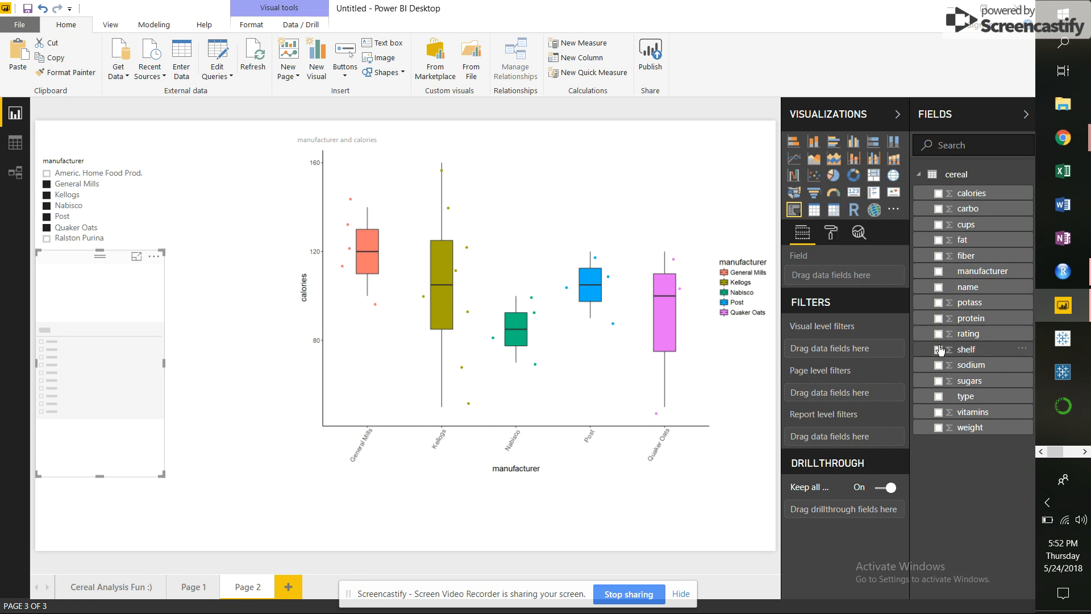
click(940, 193)
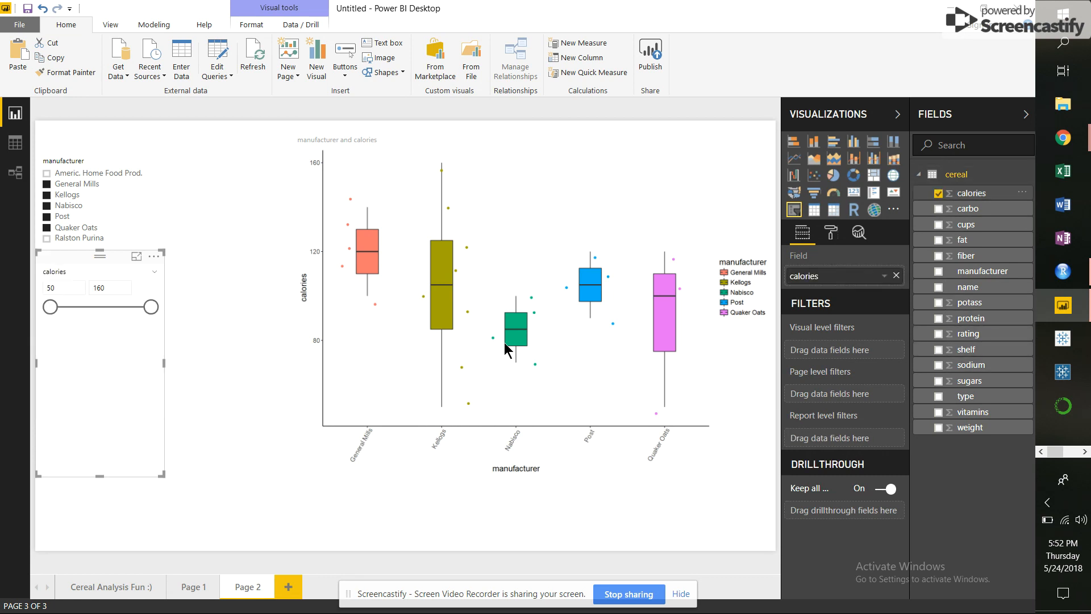
drag(53, 307, 96, 312)
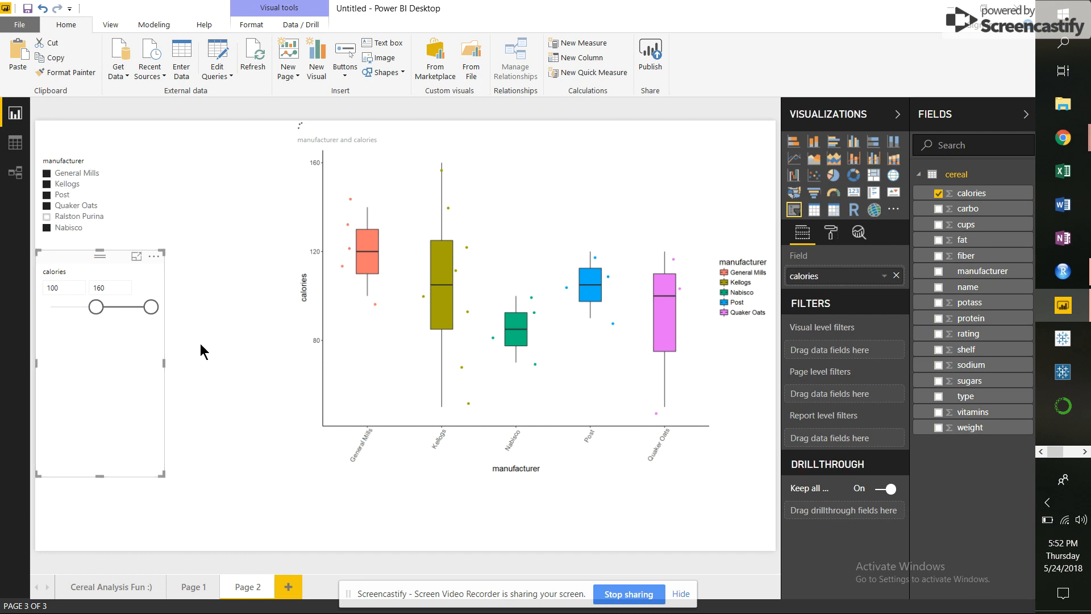